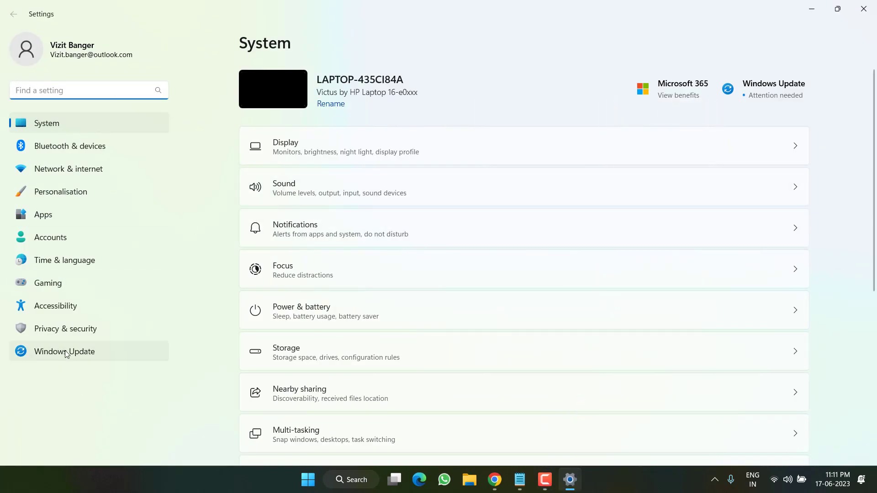
- Show the Windows Update page with its pending security updates in Settings
click(88, 352)
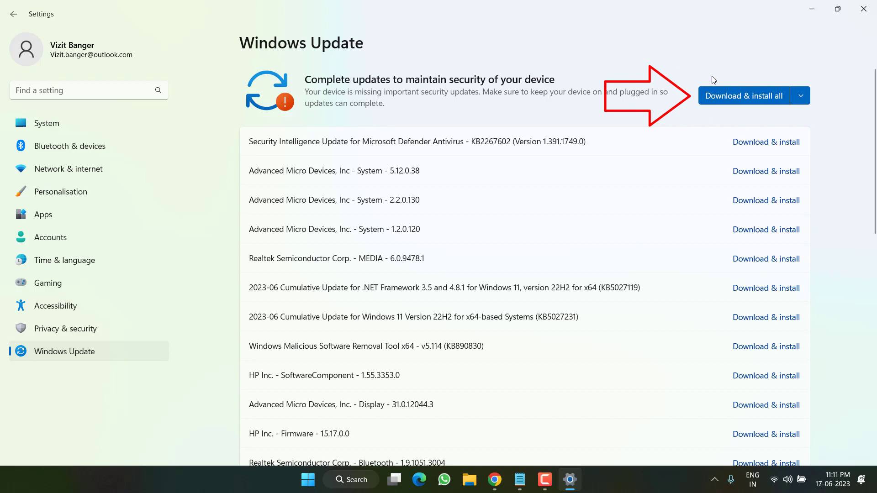
- Run sfc /scannow in an elevated Command Prompt; it reports no integrity violations
click(864, 10)
click(320, 480)
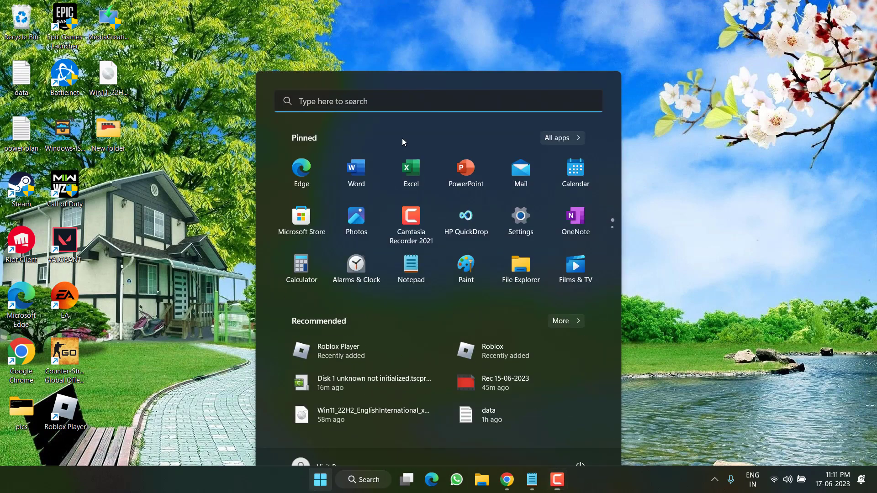
text(cmd)
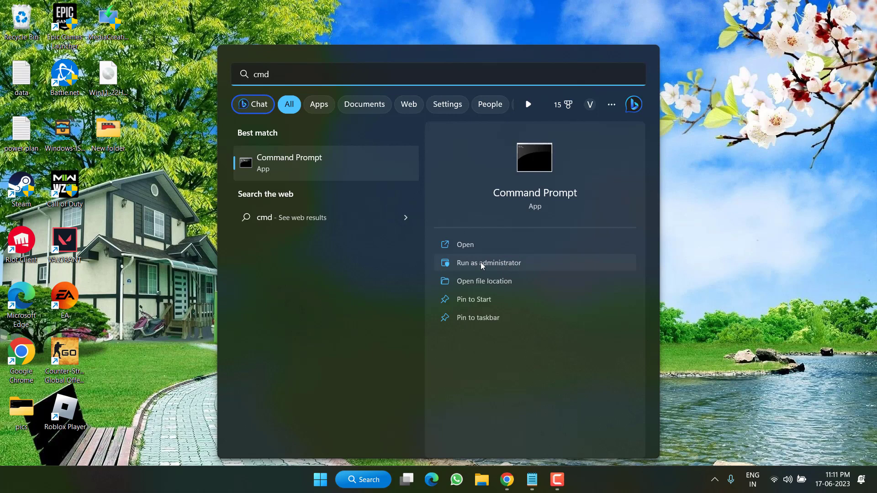
click(480, 263)
text(sfc )
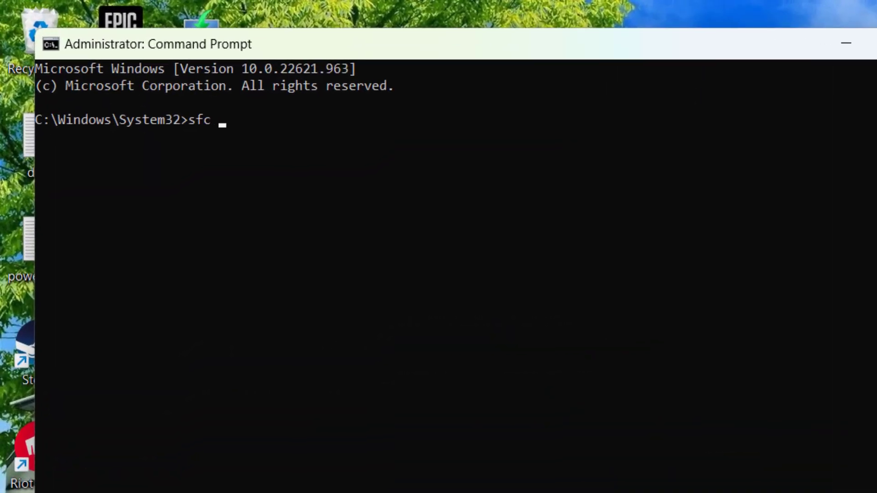
text(/scannow)
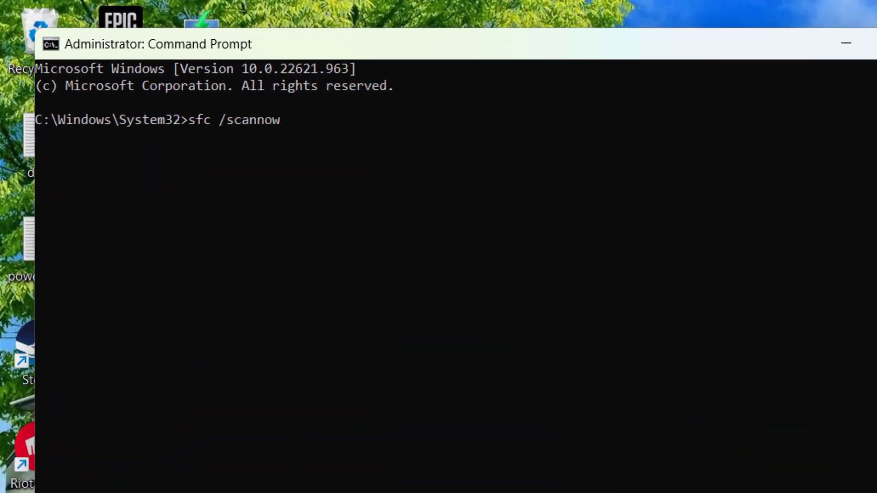
key(Return)
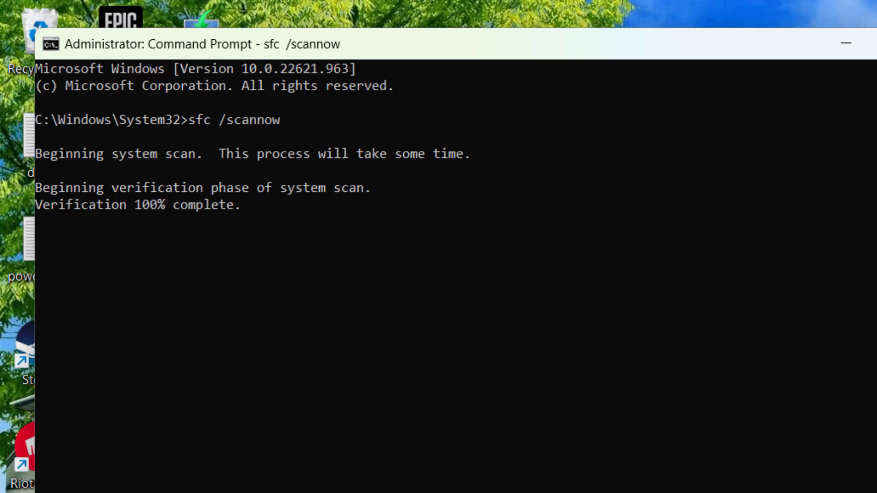
- Run dism /online /cleanup-image /restorehealth to completion, then close Command Prompt
click(298, 323)
text(dism )
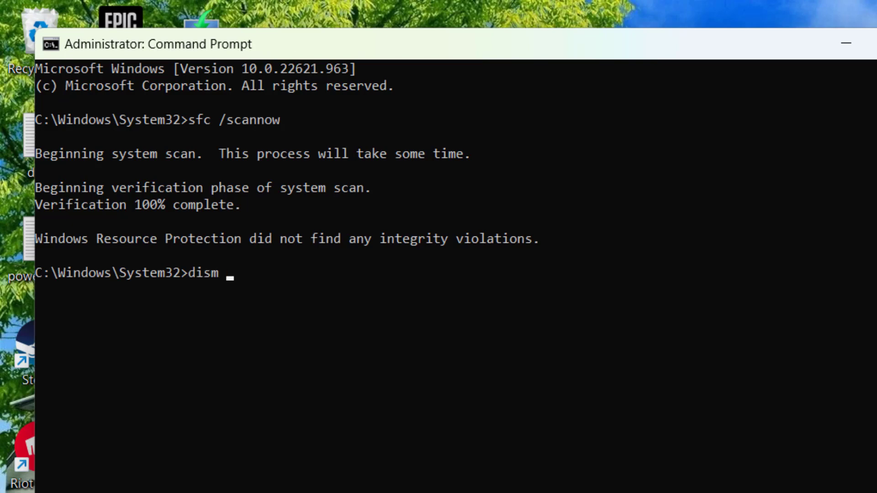
text(/online )
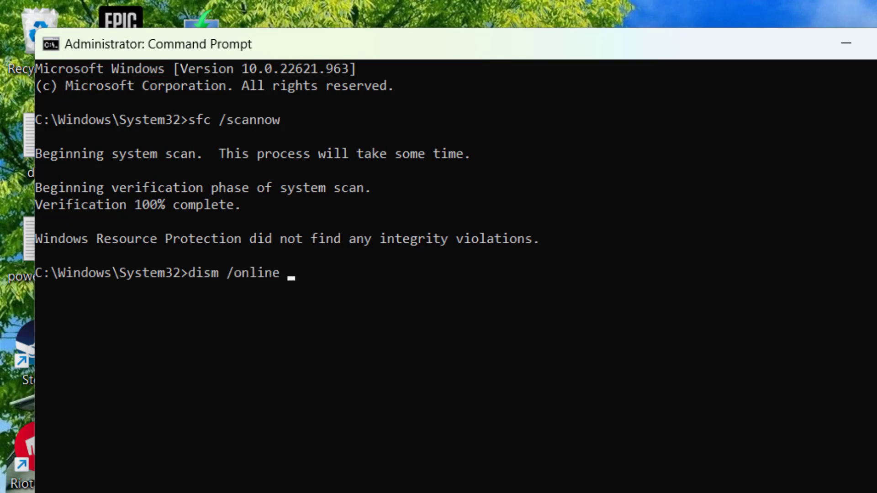
text(/cleanup)
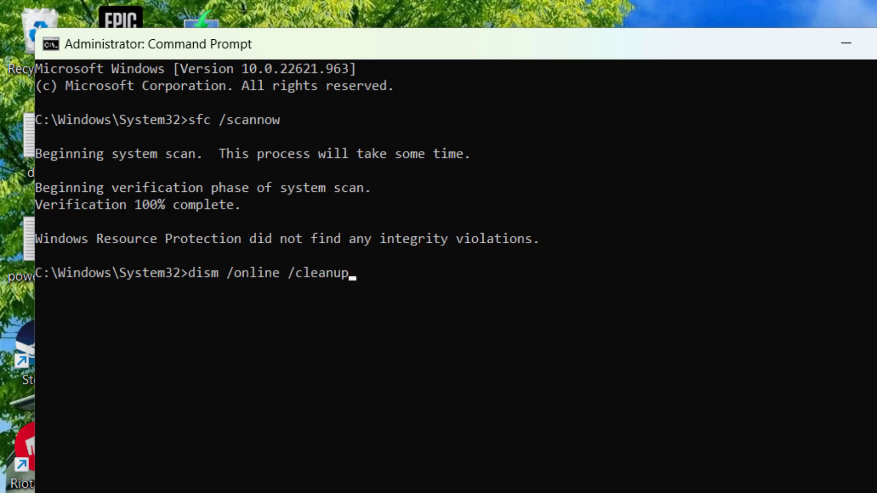
text(-image /)
text(restorehea)
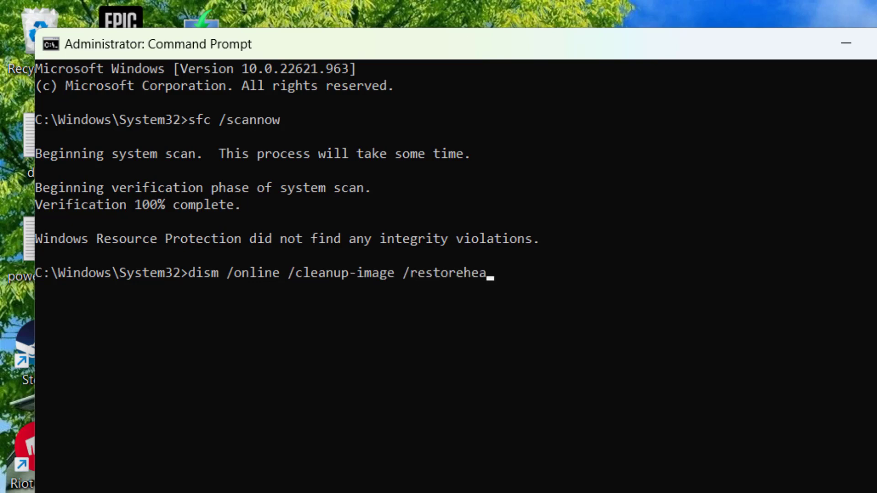
text(lth)
key(Return)
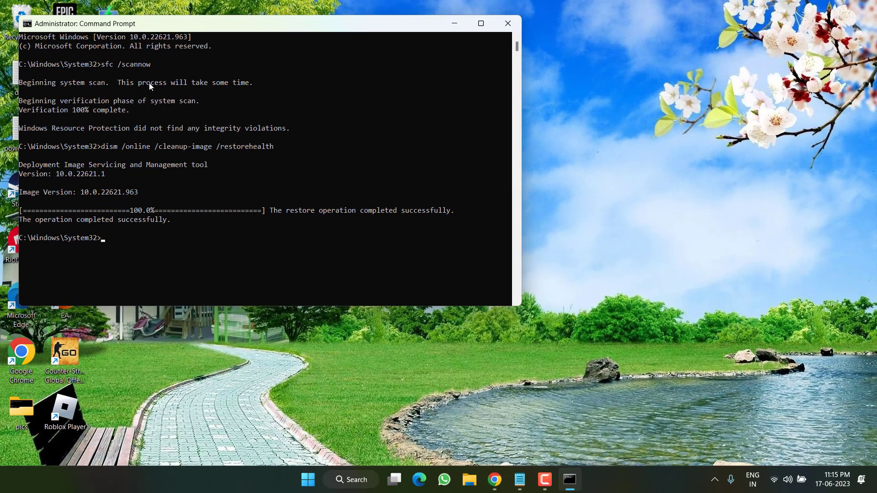
click(507, 26)
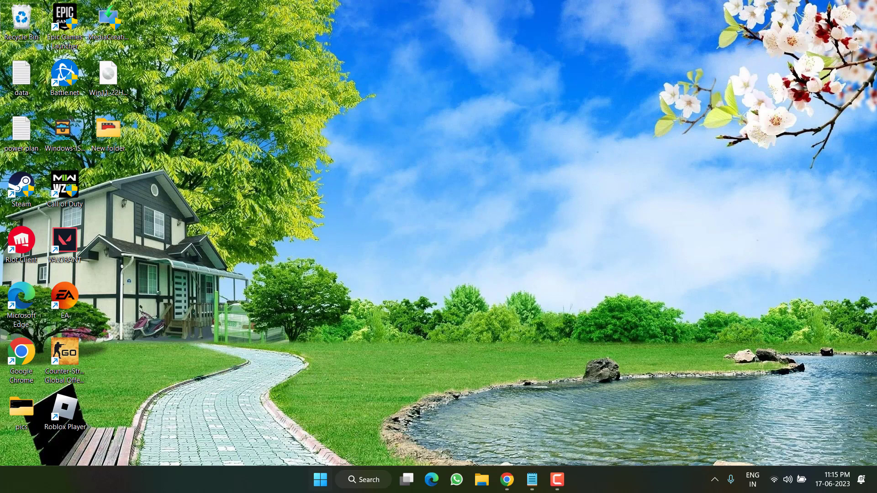
- Run Get-AppxPackage Microsoft.SecHealthUI -AllUsers | Reset-AppxPackage in elevated PowerShell, then close it
key(super)
text(p)
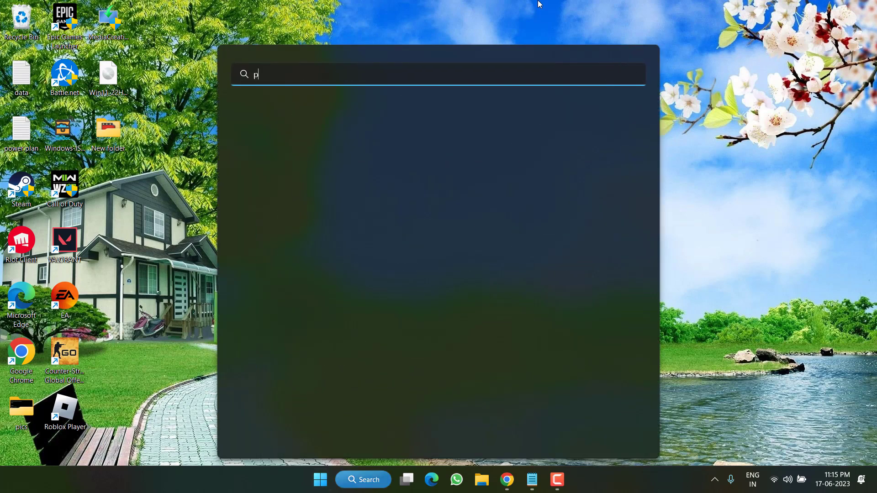
text(owershell)
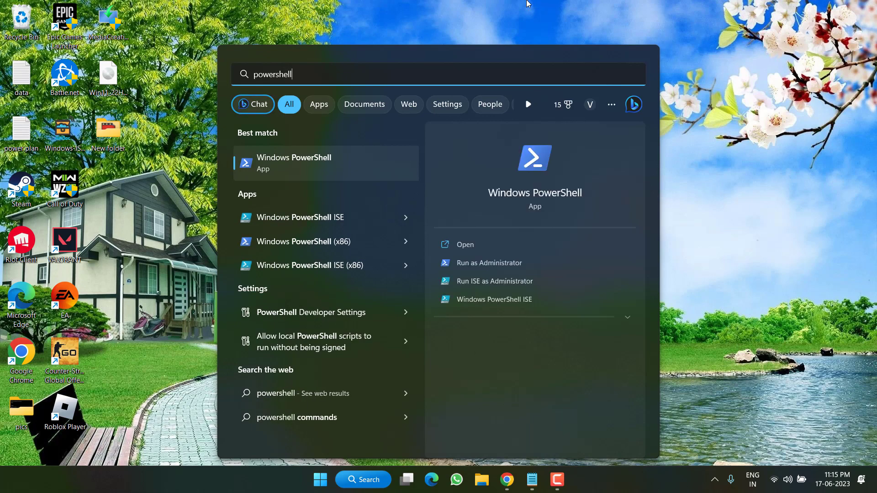
click(493, 266)
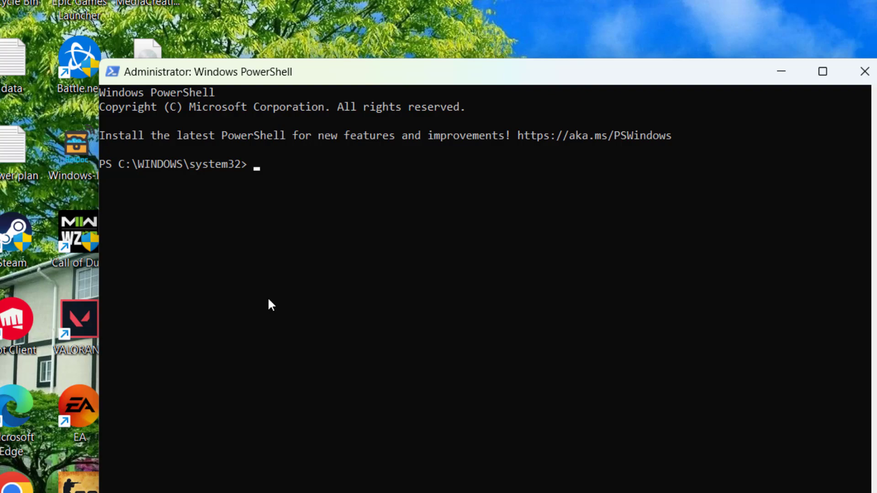
click(222, 281)
right_click(221, 282)
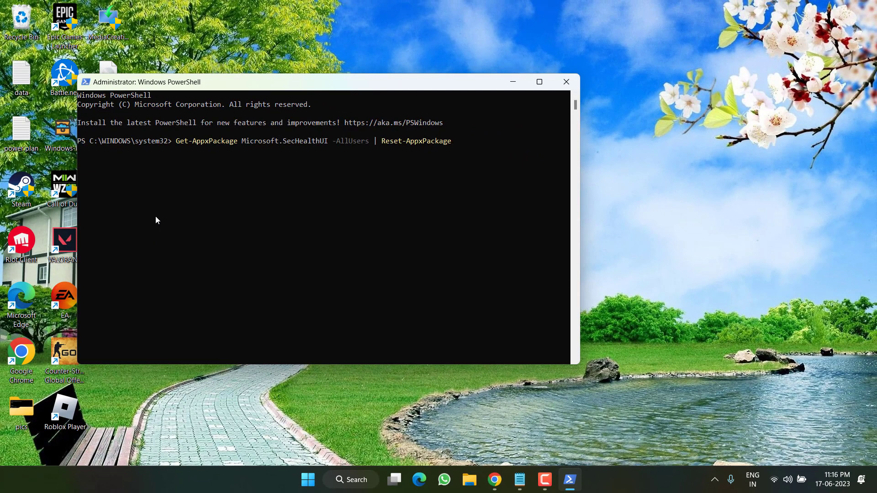
key(Return)
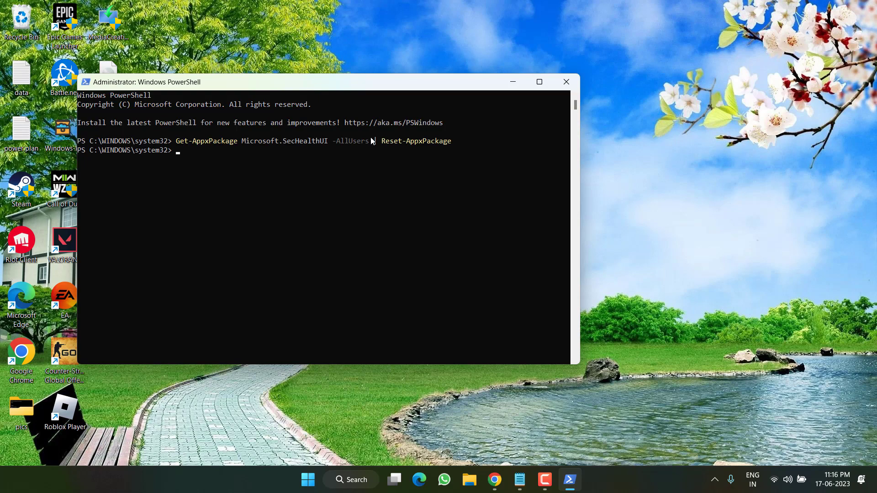
click(566, 82)
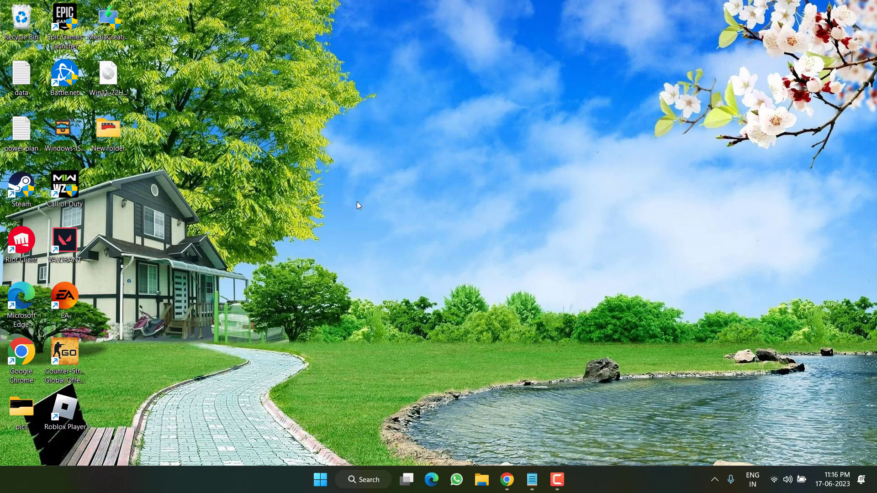
- Start the Windows 10 media creation tool download in Chrome and cancel its save dialog
click(508, 480)
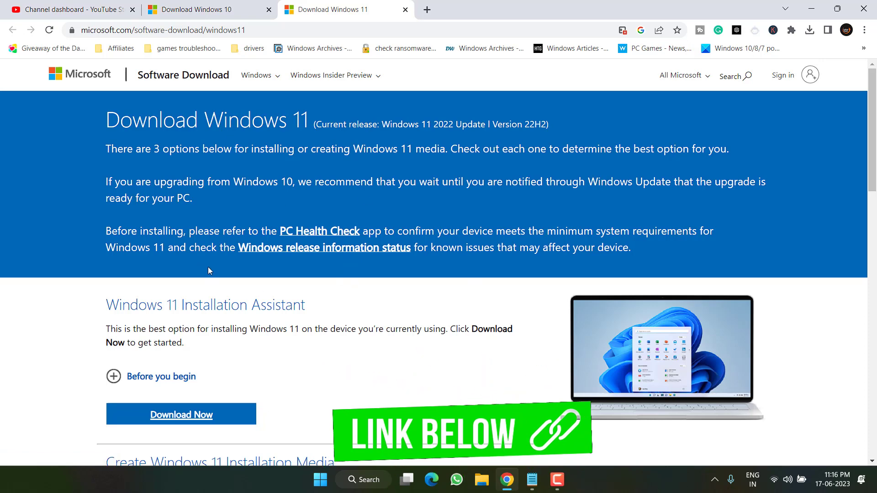
scroll(292, 223, down, 2)
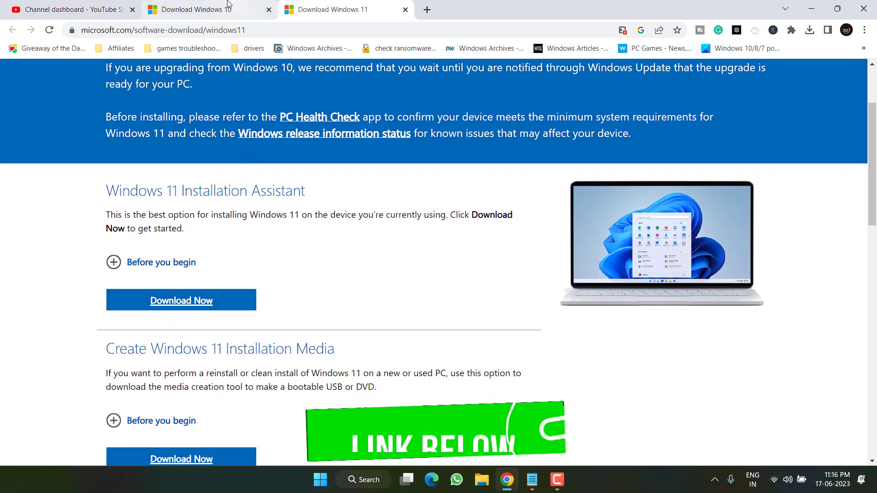
click(205, 9)
scroll(160, 339, down, 2)
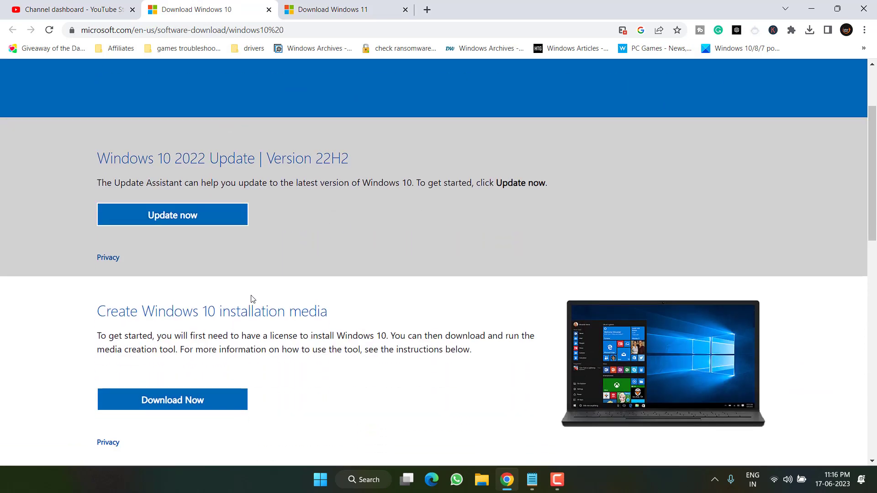
scroll(275, 248, down, 2)
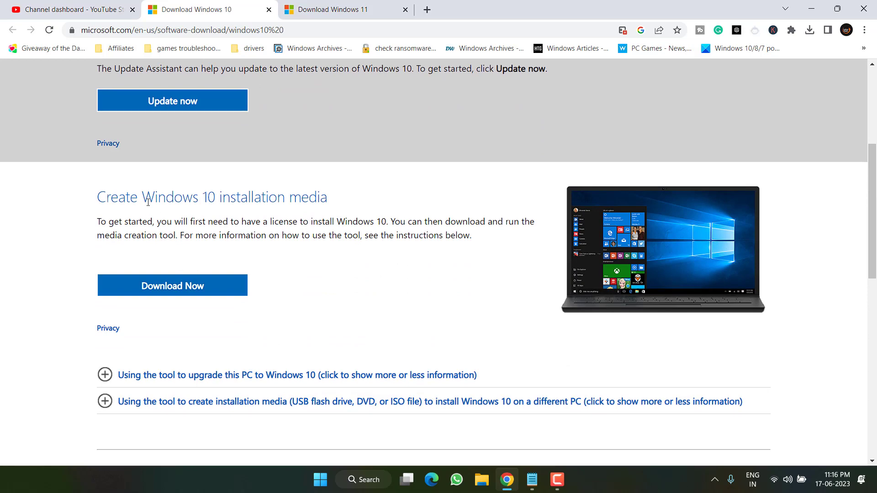
drag(137, 203, 302, 203)
click(199, 282)
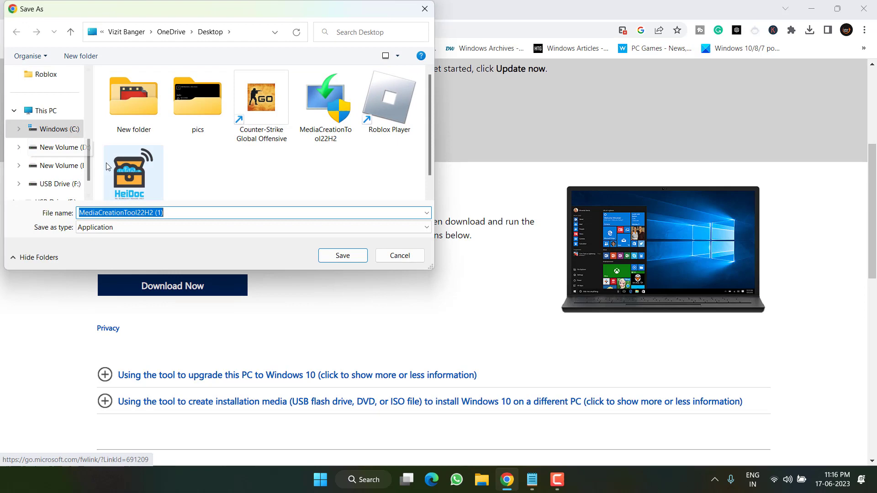
click(414, 261)
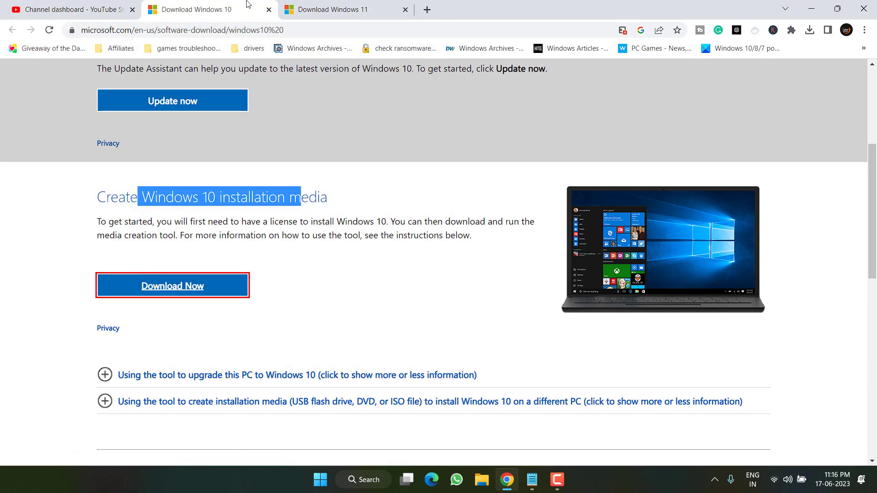
- On the Windows 11 page, request the multi-edition Windows 11 Disk Image (ISO) download
click(340, 3)
scroll(431, 317, down, 1)
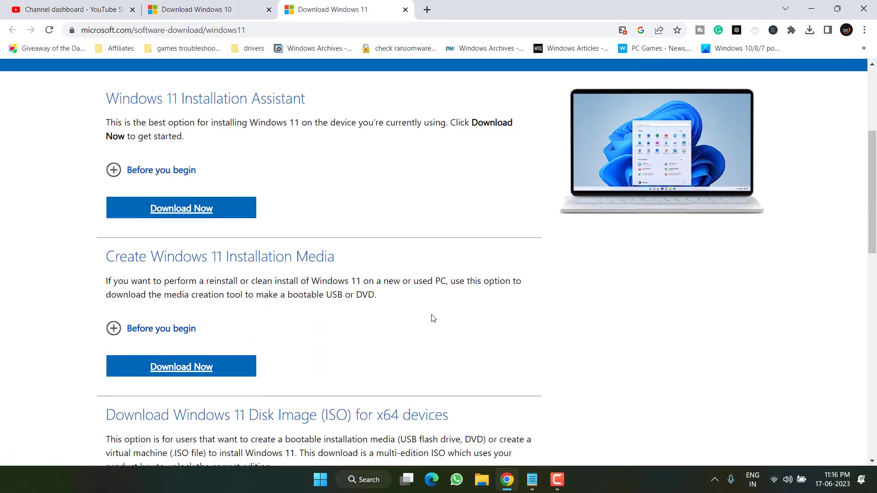
scroll(432, 317, down, 1)
scroll(431, 317, down, 1)
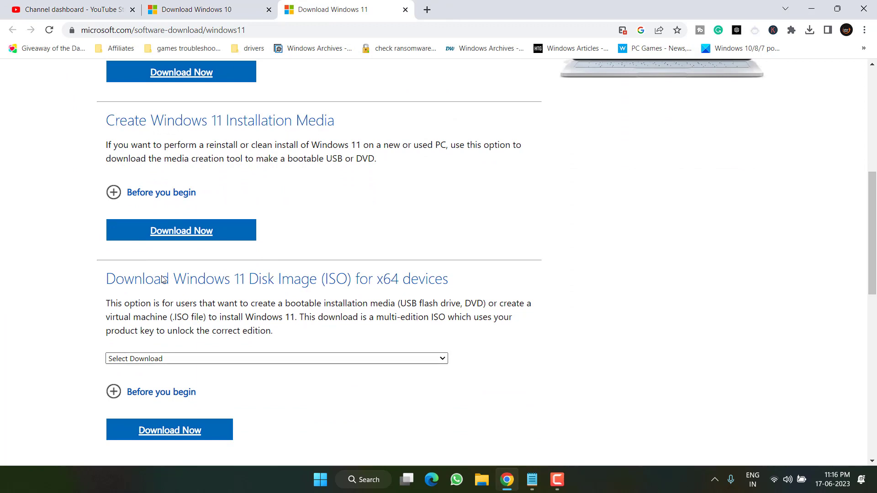
drag(162, 279, 391, 280)
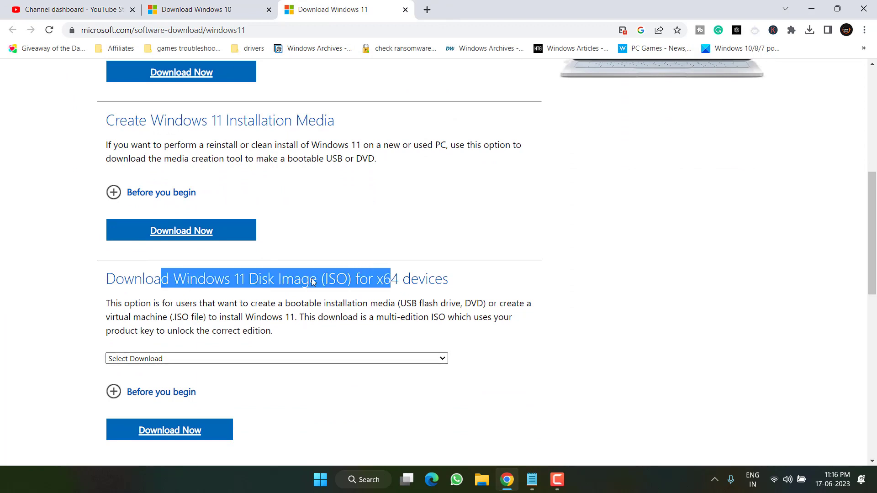
click(209, 358)
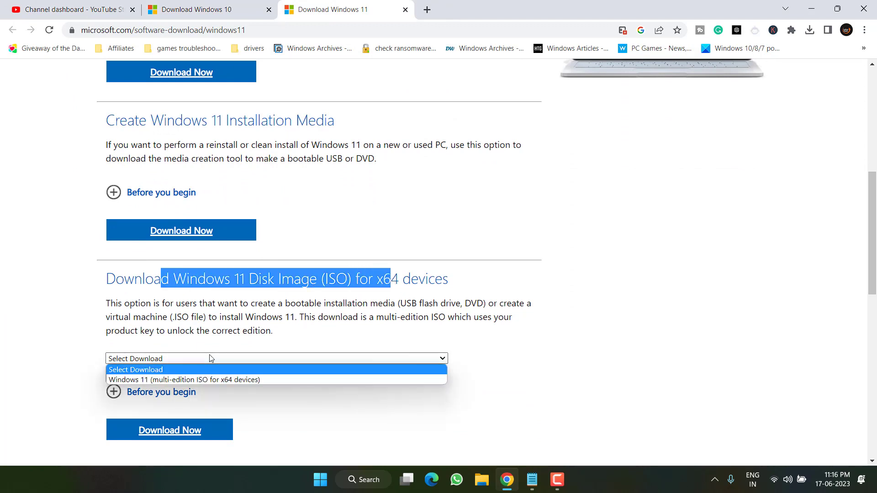
click(205, 379)
click(170, 438)
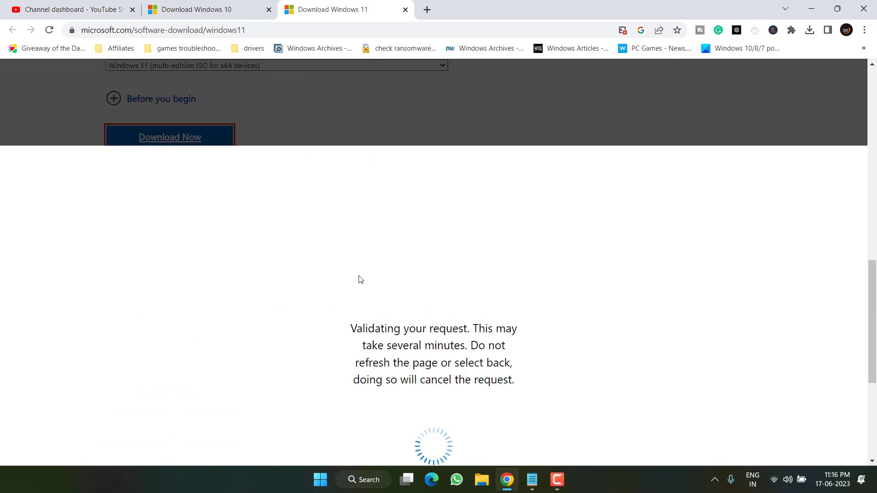
- Choose English International, start the 64-bit download, cancel saving and minimise Chrome
click(249, 270)
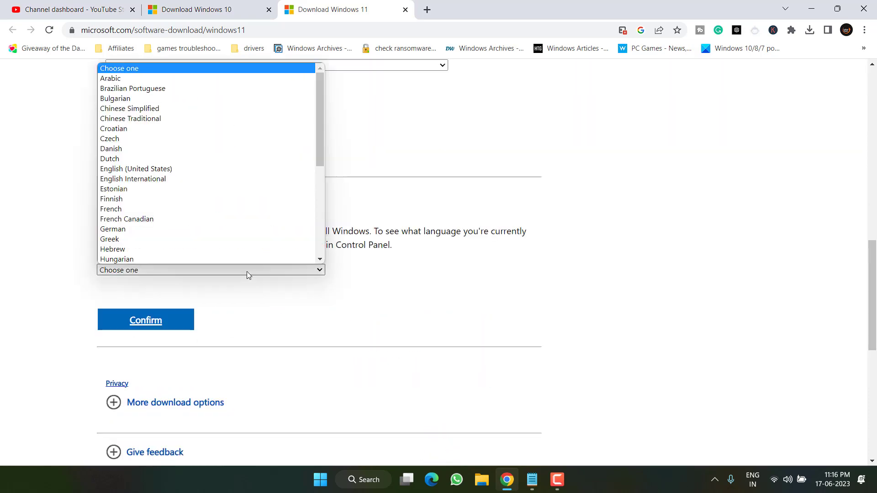
click(165, 180)
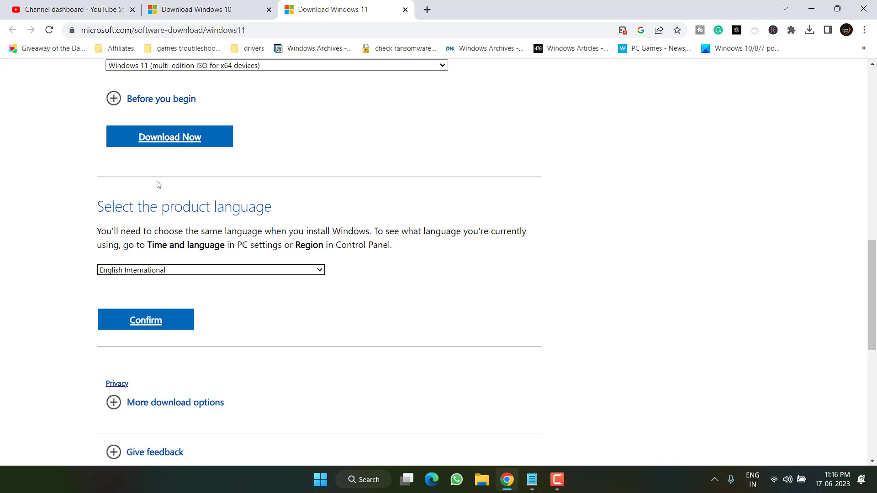
click(151, 326)
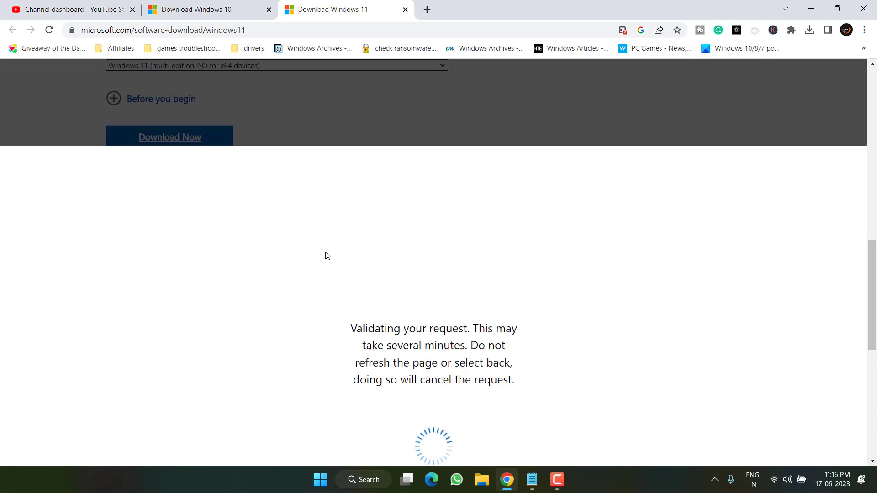
scroll(326, 255, down, 1)
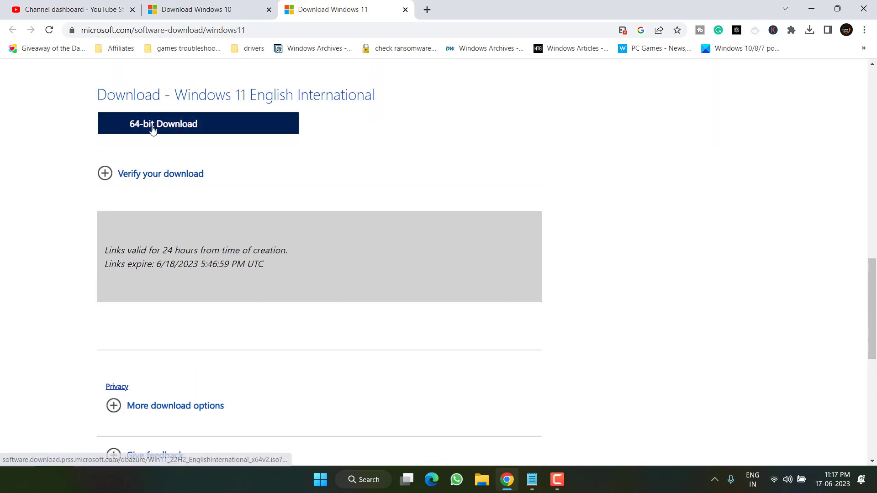
click(175, 127)
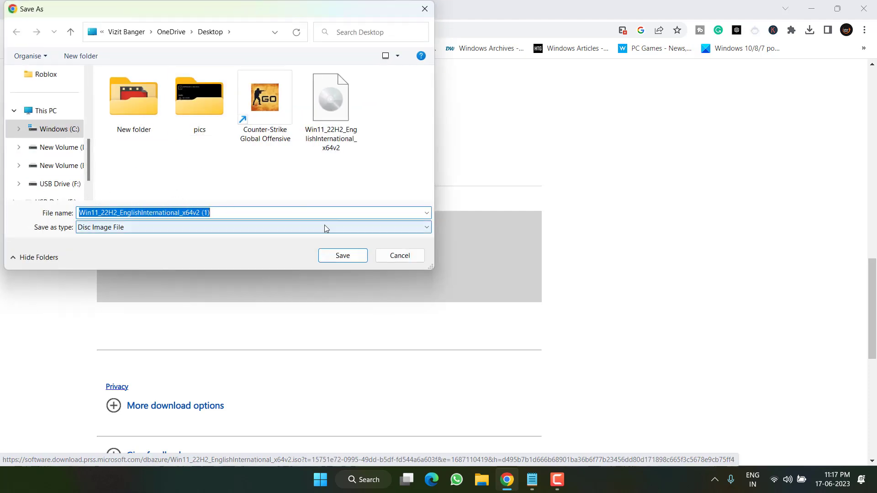
click(398, 255)
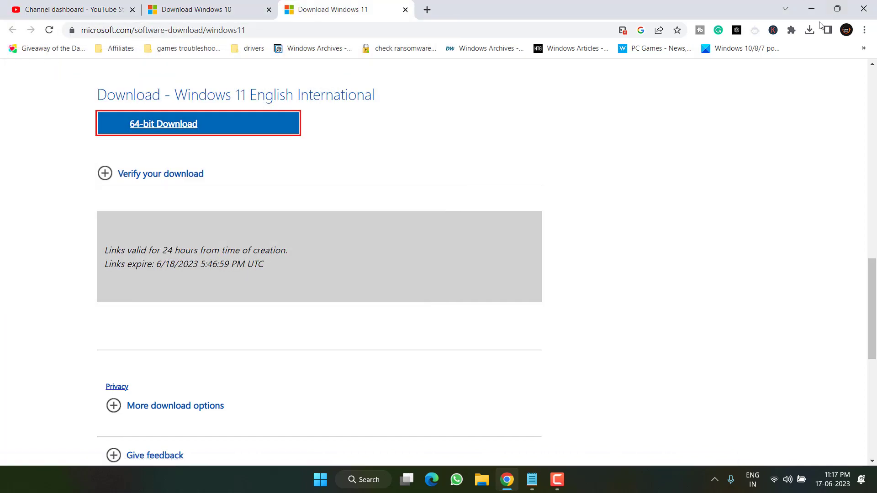
click(809, 13)
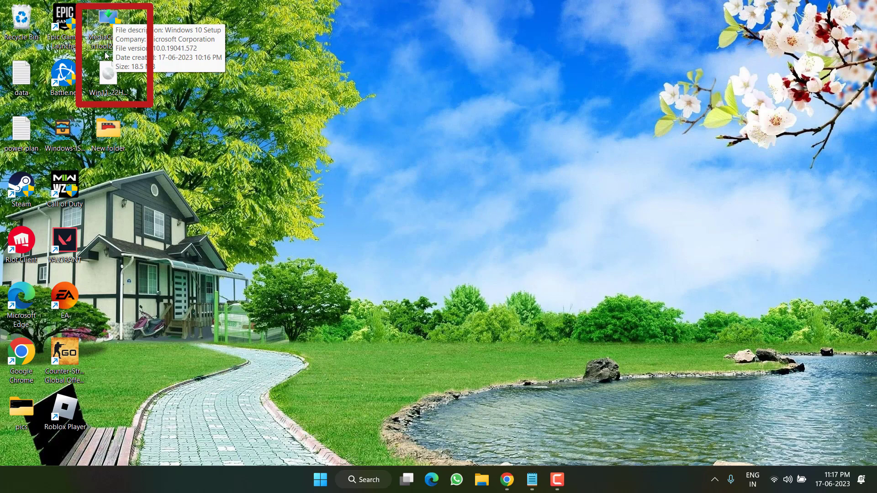
- Launch the MediaCreationTool file from the desktop next to the Win11_22H2 ISO
click(103, 89)
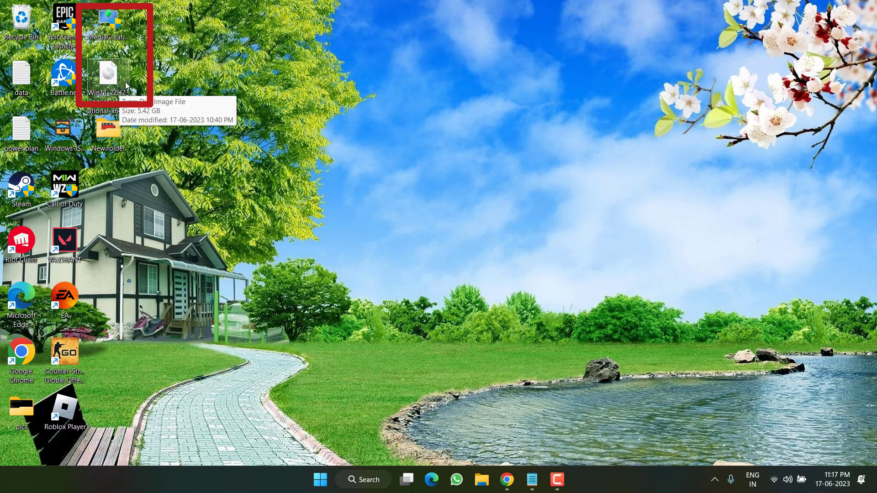
click(118, 19)
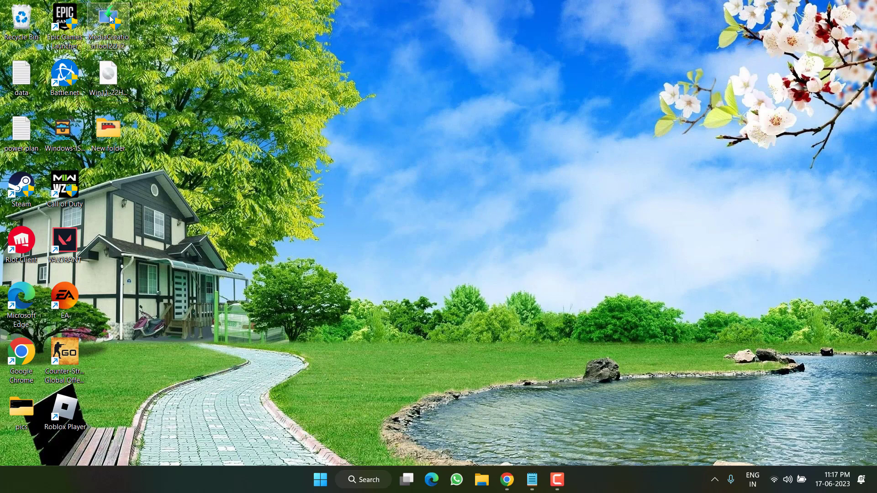
click(262, 130)
key(Return)
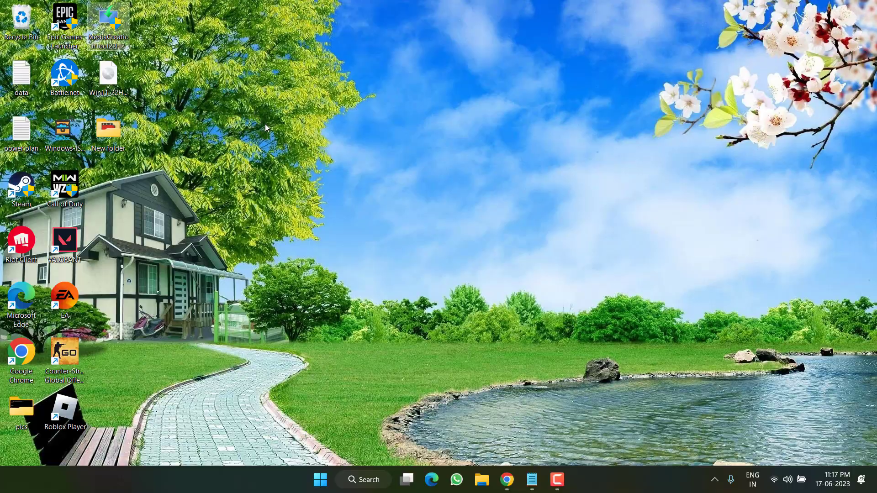
- Accept the licence, choose Upgrade this PC now, then quit once the download begins
click(384, 336)
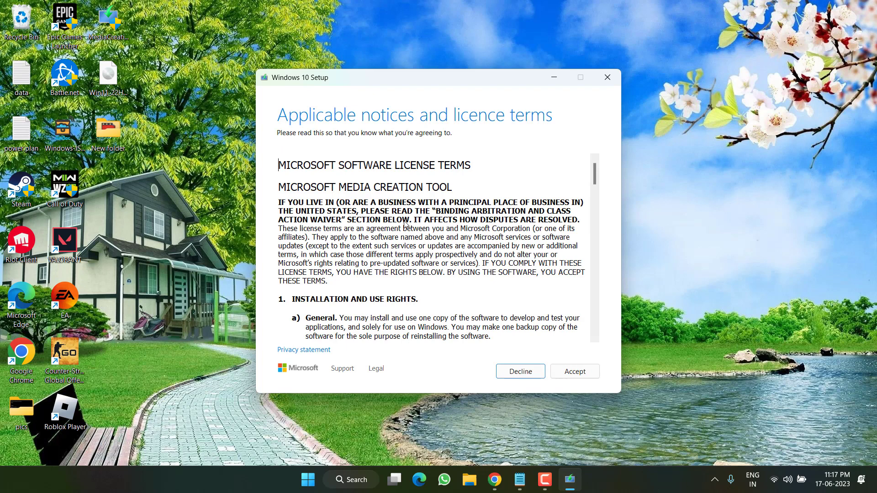
click(575, 372)
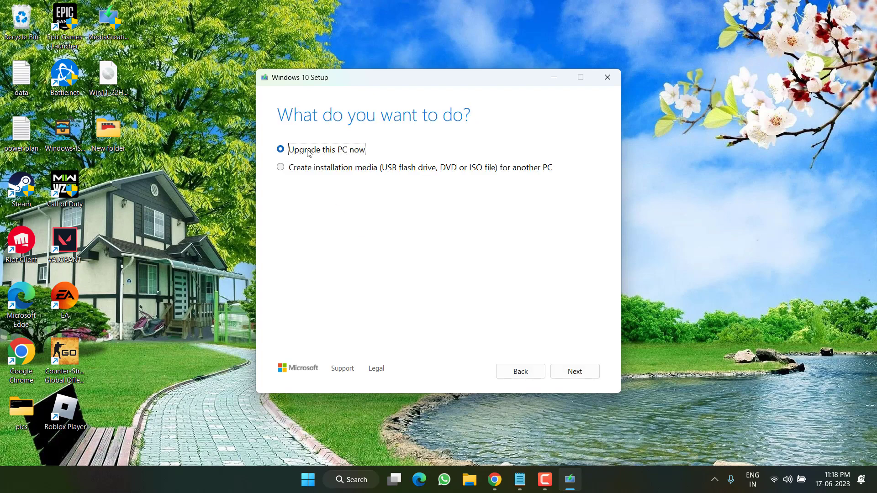
click(576, 372)
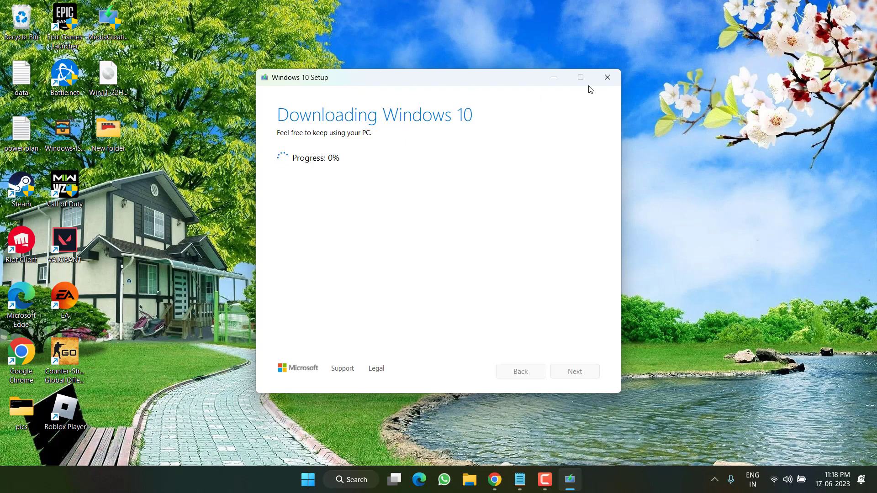
click(607, 77)
click(411, 281)
- Mount the Win11_22H2 ISO and launch setup from the mounted DVD drive
double_click(108, 74)
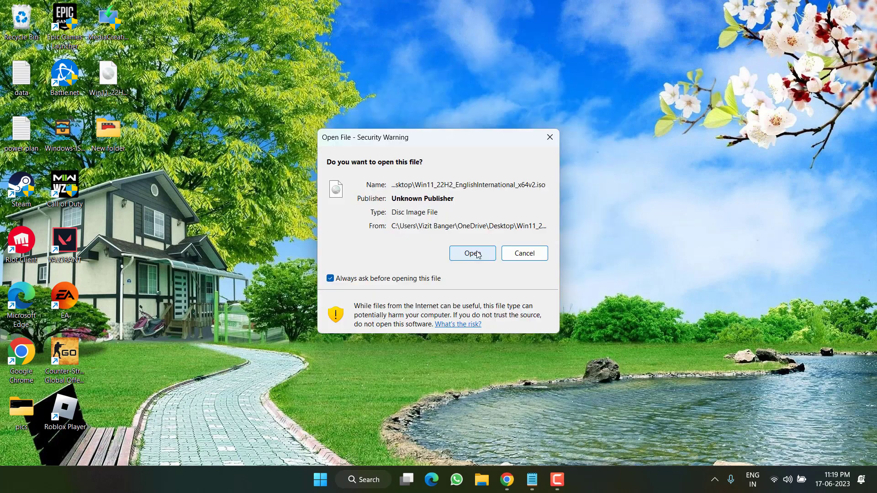
click(473, 253)
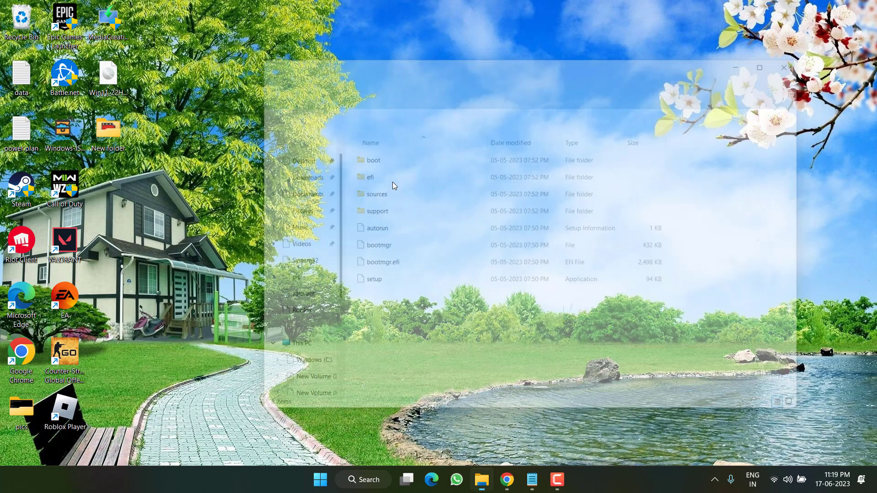
click(386, 285)
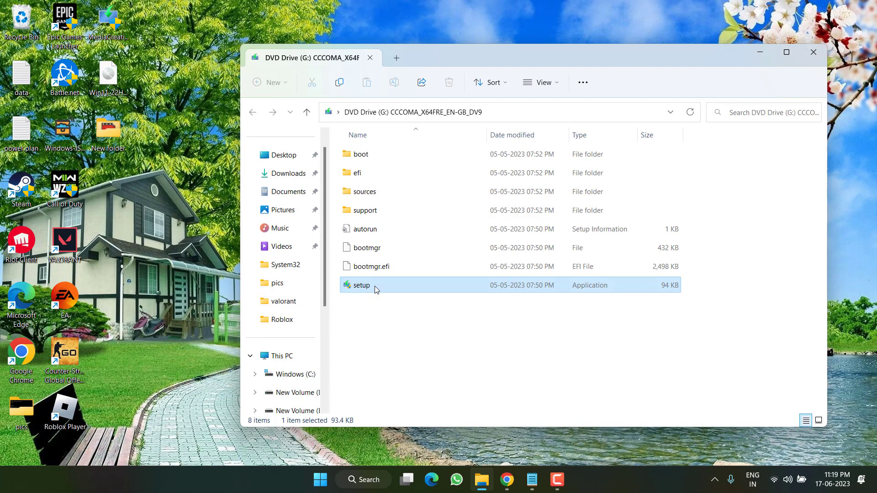
double_click(372, 284)
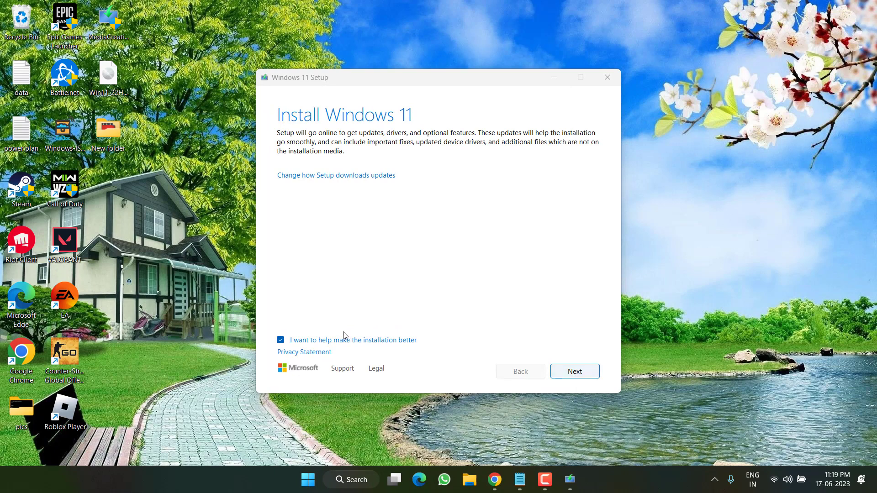
- Continue past Install Windows 11 and accept the licence terms to reach Choose what to keep
click(565, 374)
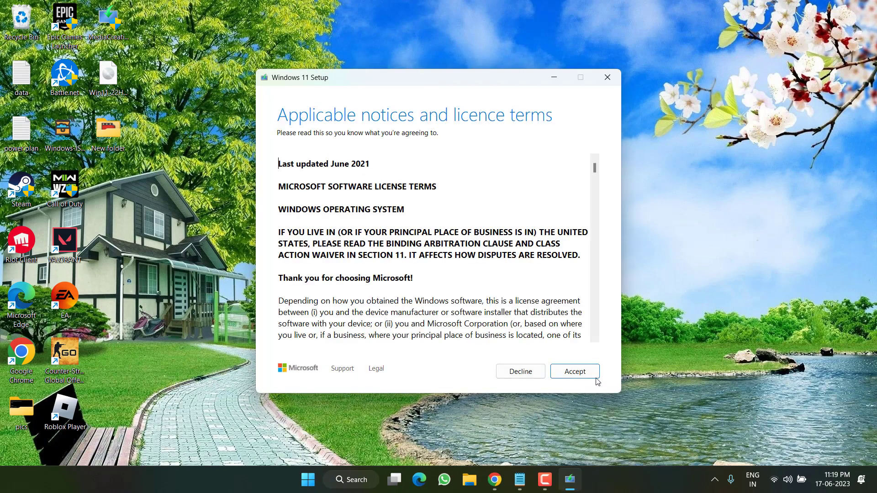
click(587, 373)
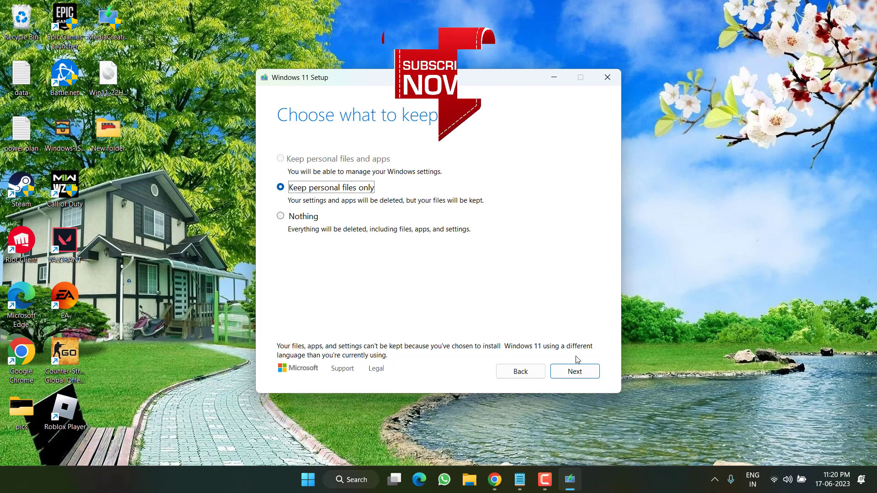
- Close Windows 11 Setup and confirm Yes to quit the installation
click(607, 77)
click(411, 284)
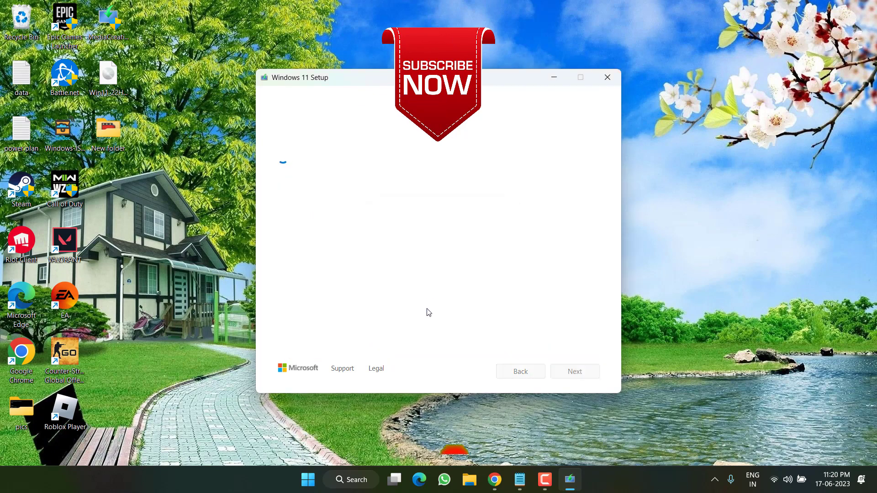